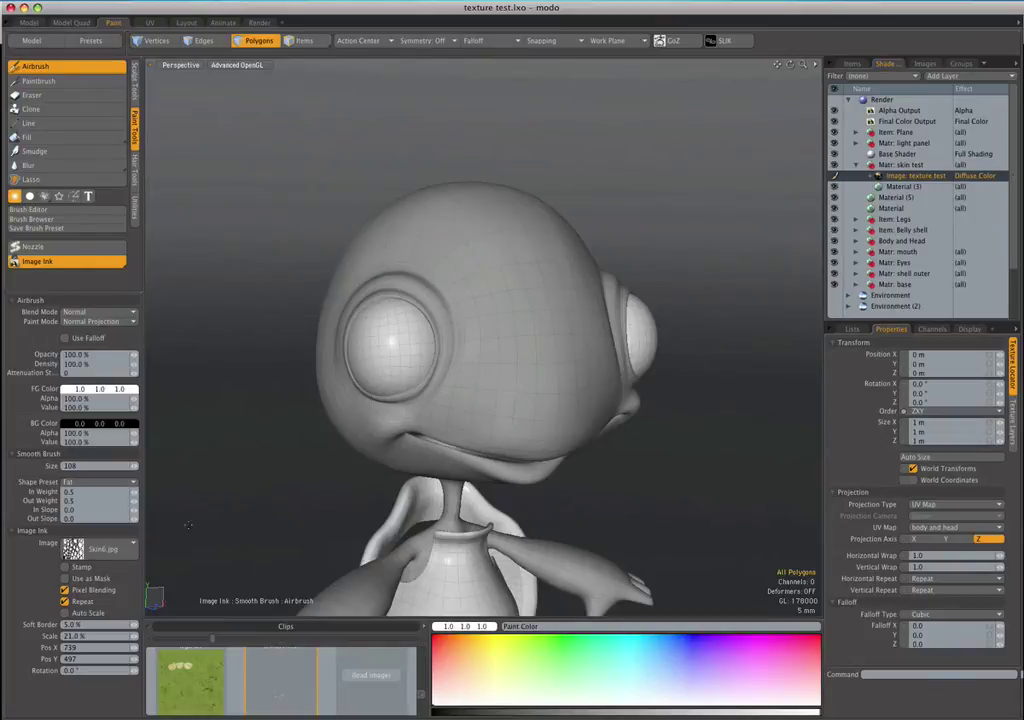
- Use Skin6.jpg as the image ink and place its overlay on the head at position X 528, Y 436
click(105, 550)
click(163, 539)
right_drag(539, 408, 603, 504)
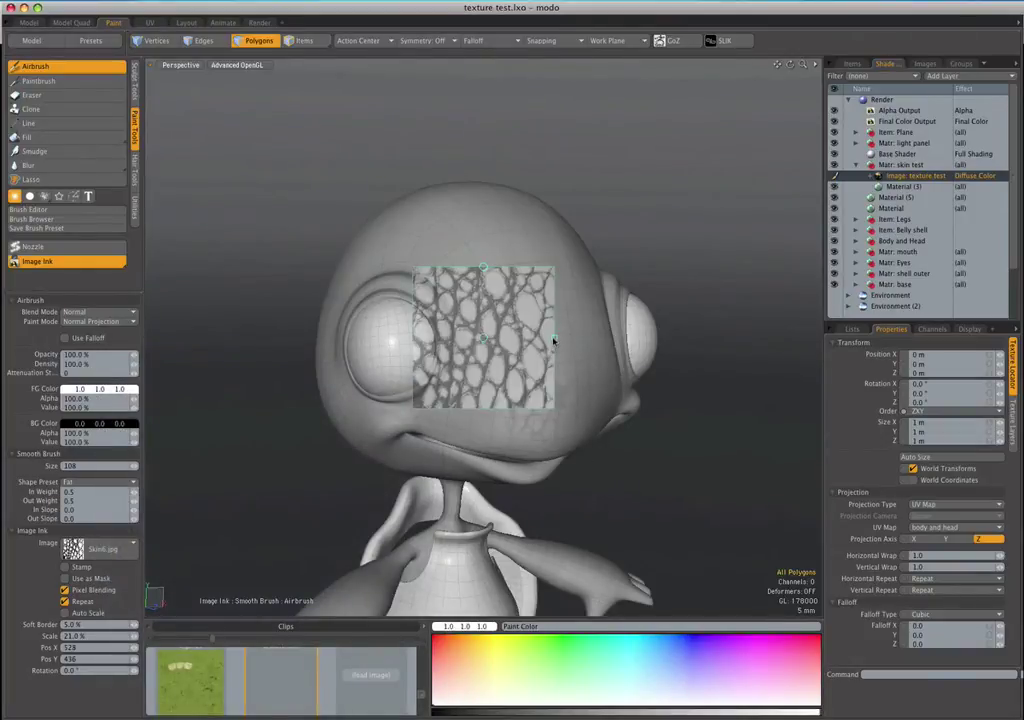
- Try enlarging the image ink to 35% scale and shifting and rotating its overlay over the head
mouse_move(554, 341)
mouse_down()
mouse_move(697, 340)
mouse_move(601, 338)
mouse_up()
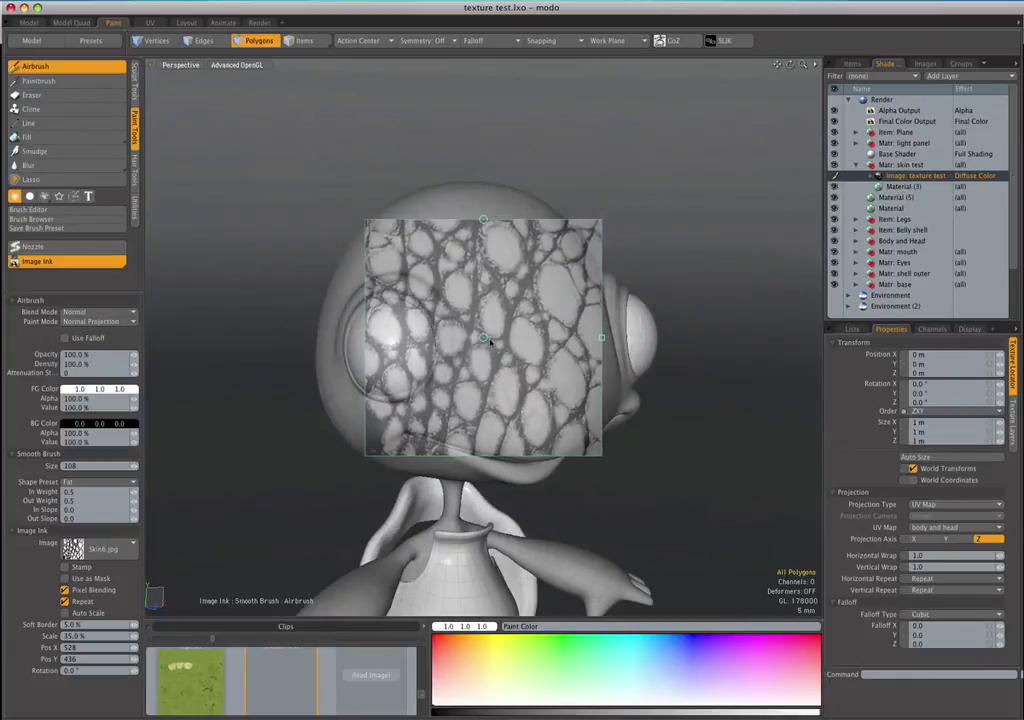
drag(485, 338, 568, 336)
mouse_move(568, 217)
mouse_down()
mouse_move(585, 218)
mouse_move(570, 219)
mouse_up()
mouse_move(520, 478)
alt+mouse_down()
mouse_move(496, 486)
mouse_move(408, 431)
alt+mouse_up()
key(super+z)
key(super+z)
key(super+z)
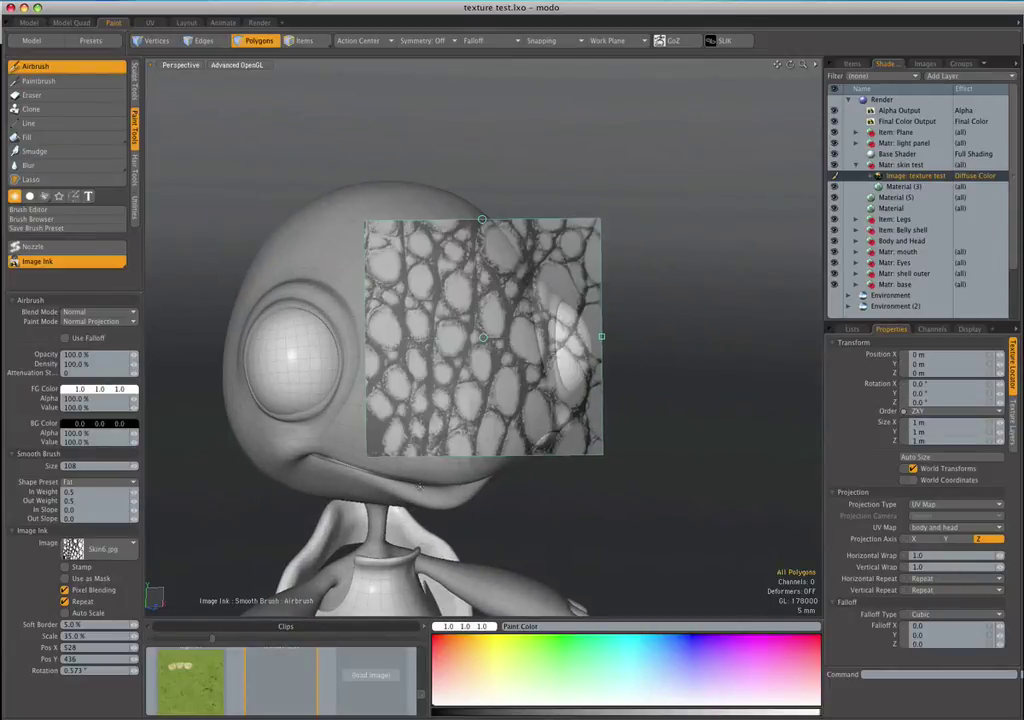
key(super+z)
key(super+z)
- Airbrush the skin texture onto the face beside and below the near eye with brush size 108
alt+drag(435, 463, 521, 387)
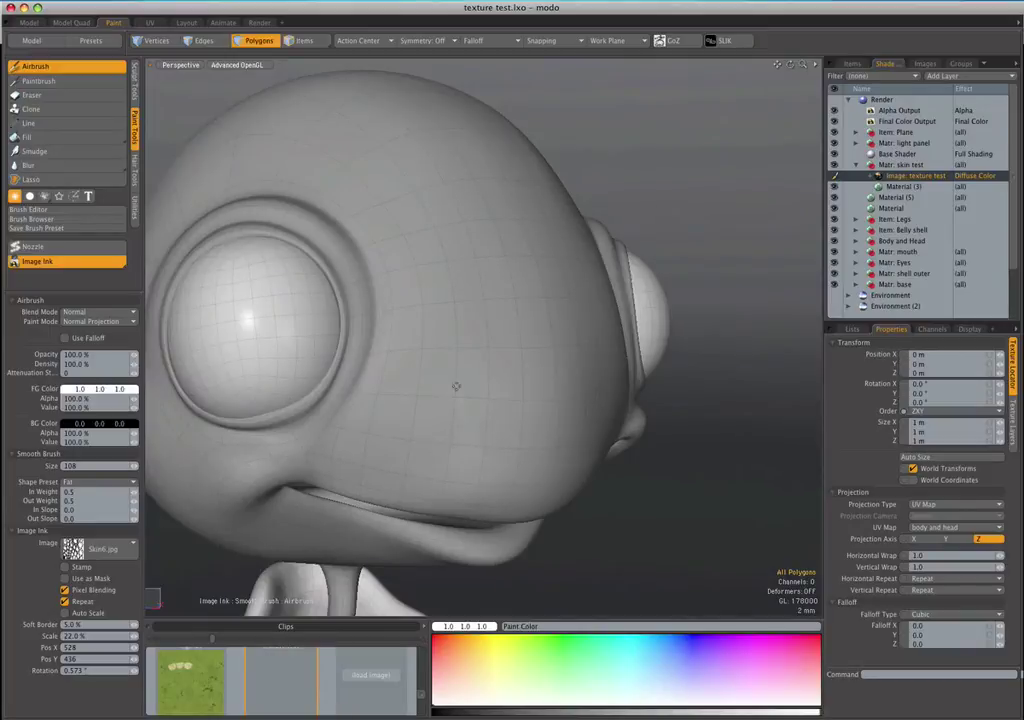
mouse_move(450, 387)
mouse_down()
mouse_move(439, 428)
mouse_move(418, 430)
mouse_move(465, 428)
mouse_move(385, 430)
mouse_up()
mouse_move(385, 430)
alt+mouse_down()
mouse_move(396, 430)
mouse_move(342, 386)
mouse_move(350, 388)
mouse_move(326, 440)
alt+mouse_up()
drag(388, 392, 382, 374)
scroll(388, 434, up, 5)
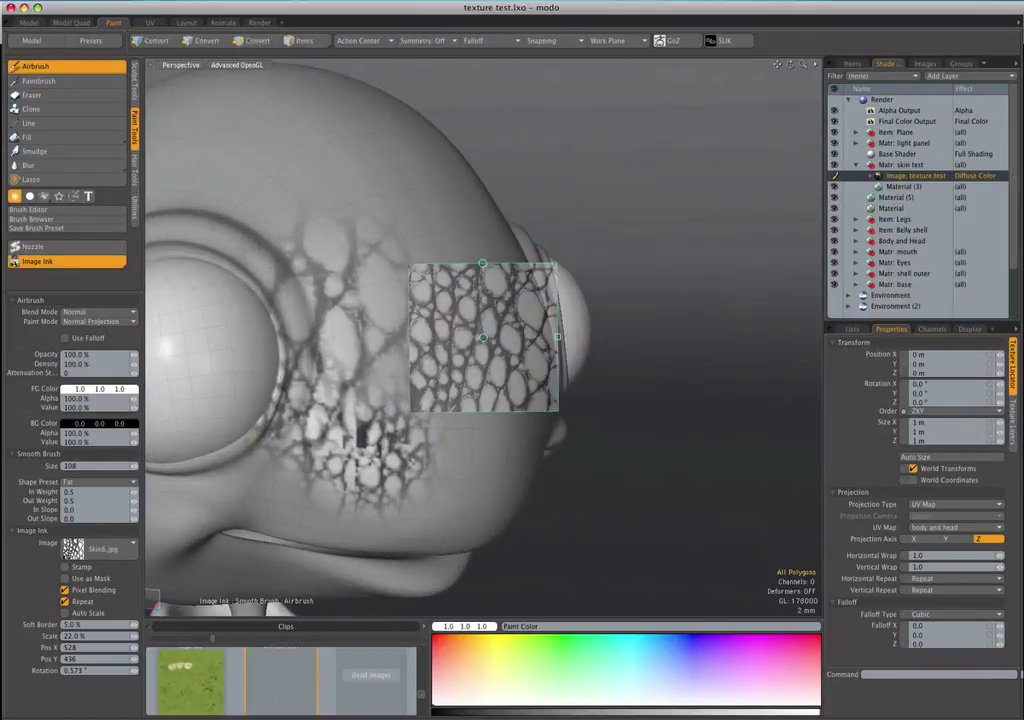
- Reduce the brush size to 68 and airbrush the skin texture across the middle of the face and lower forehead
mouse_move(388, 434)
alt+mouse_down()
mouse_move(362, 394)
mouse_move(335, 497)
alt+mouse_up()
drag(289, 356, 285, 366)
alt+drag(326, 406, 298, 381)
drag(382, 511, 395, 509)
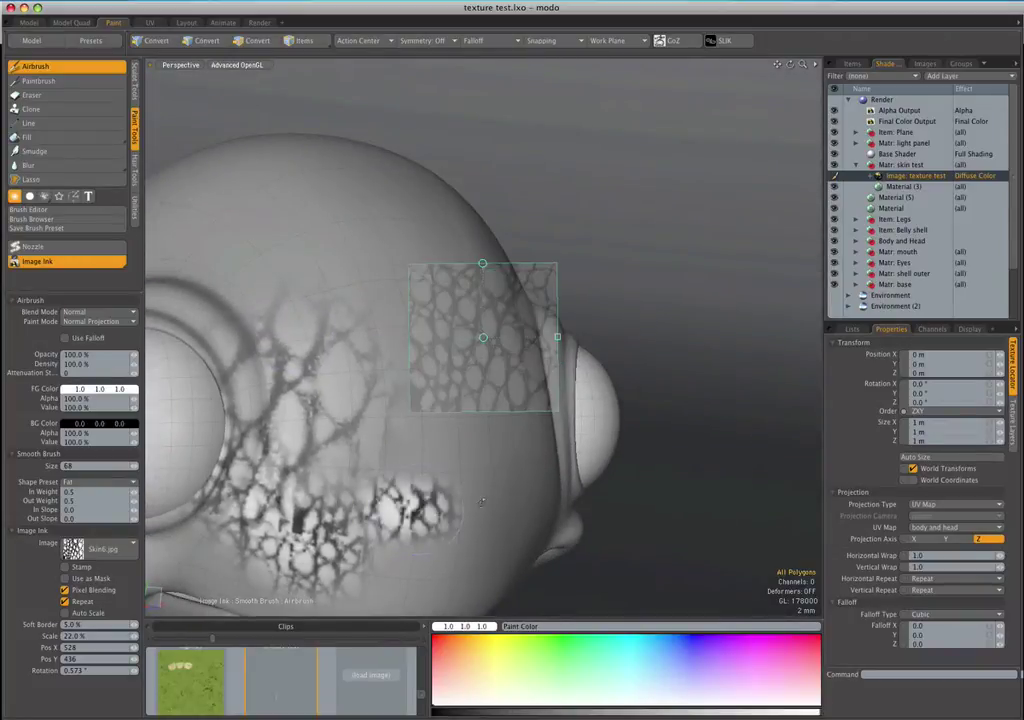
alt+drag(340, 405, 483, 494)
mouse_move(414, 507)
mouse_down()
mouse_move(362, 510)
mouse_move(377, 487)
mouse_move(376, 430)
mouse_move(386, 442)
mouse_move(352, 425)
mouse_up()
scroll(410, 528, down, 6)
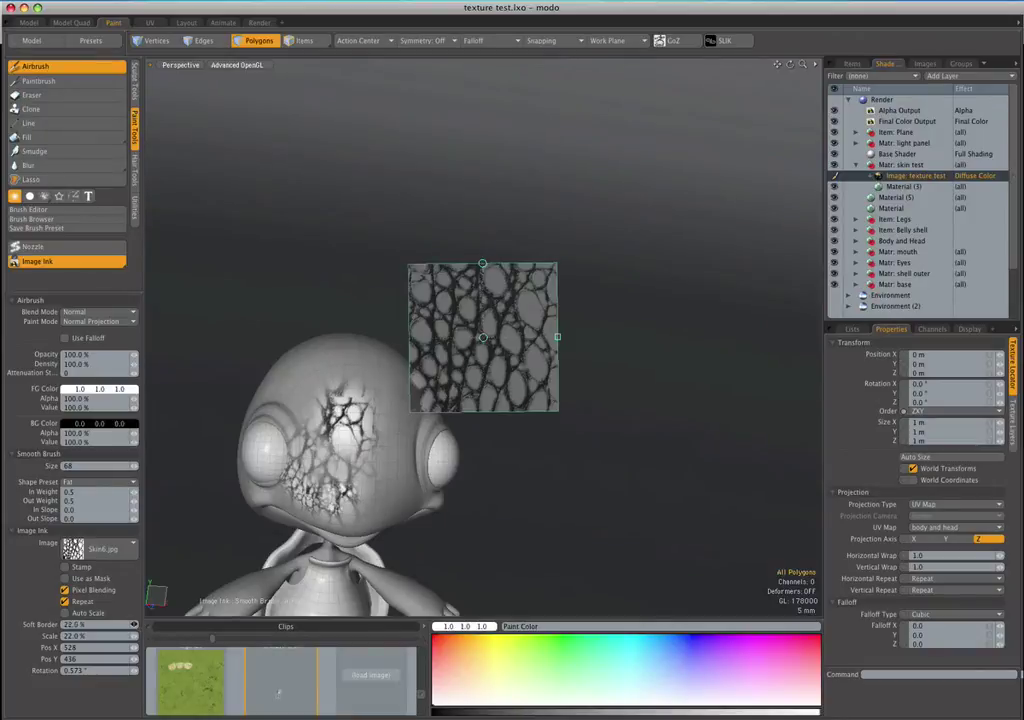
- Set the image ink's soft border to 39% and airbrush the skin texture over the upper forehead
alt+drag(350, 580, 391, 500)
mouse_move(350, 360)
ctrl+alt+mouse_down()
mouse_move(354, 352)
mouse_move(308, 326)
mouse_move(321, 354)
mouse_move(318, 328)
ctrl+alt+mouse_up()
alt+drag(383, 450, 371, 416)
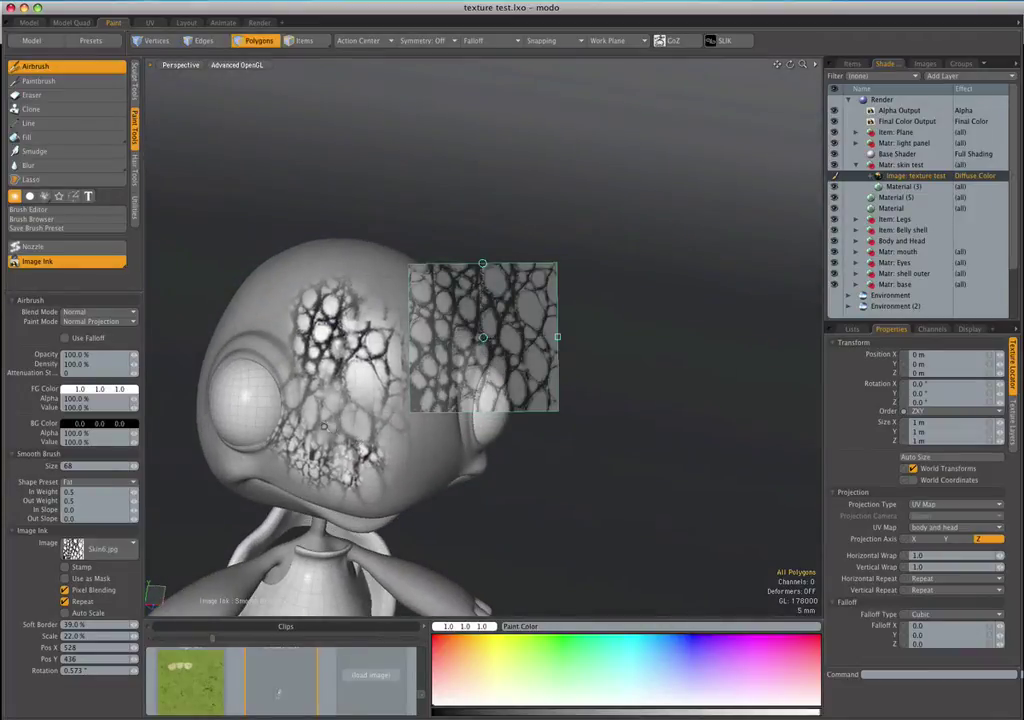
scroll(406, 458, down, 5)
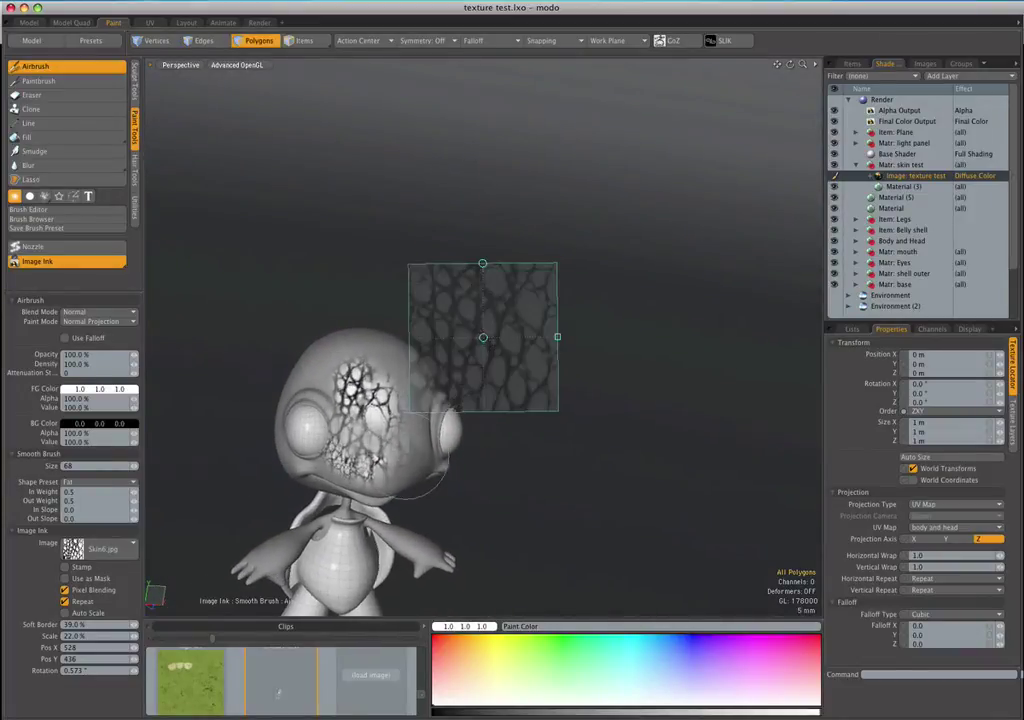
scroll(393, 469, up, 10)
mouse_move(393, 468)
alt+mouse_down()
mouse_move(370, 455)
mouse_move(397, 450)
mouse_move(384, 438)
alt+mouse_up()
scroll(380, 415, up, 5)
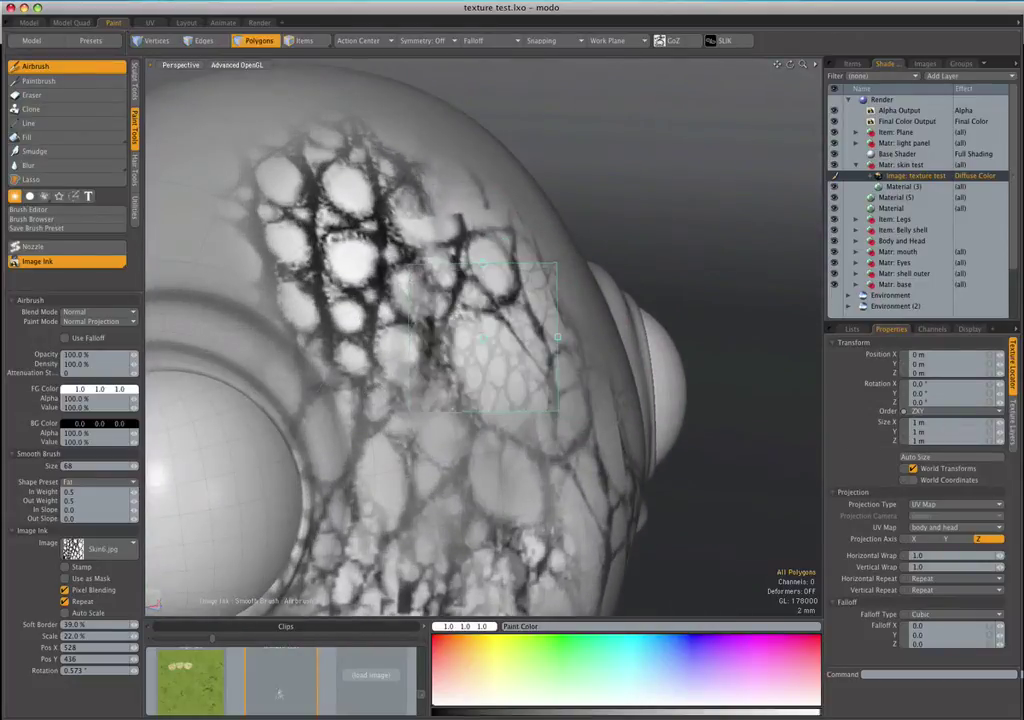
- Airbrush small, dense scales around the rim of the near eye
alt+drag(308, 407, 286, 376)
scroll(286, 376, down, 3)
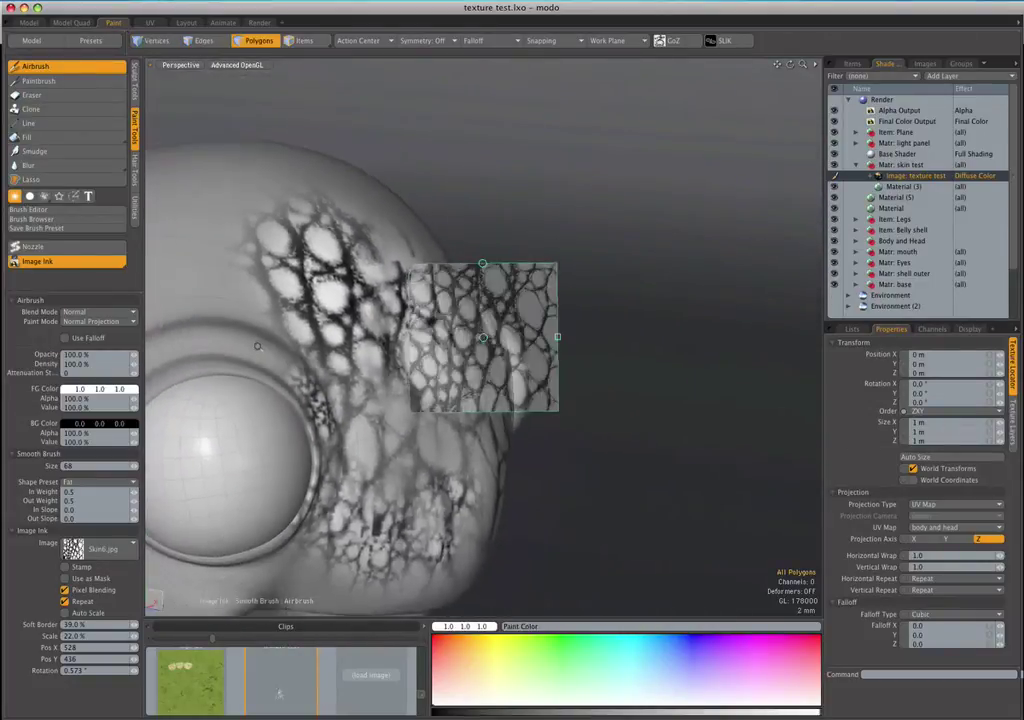
mouse_move(270, 530)
alt+mouse_down()
mouse_move(275, 478)
mouse_move(362, 467)
mouse_move(320, 452)
mouse_move(342, 555)
alt+mouse_up()
scroll(334, 500, down, 5)
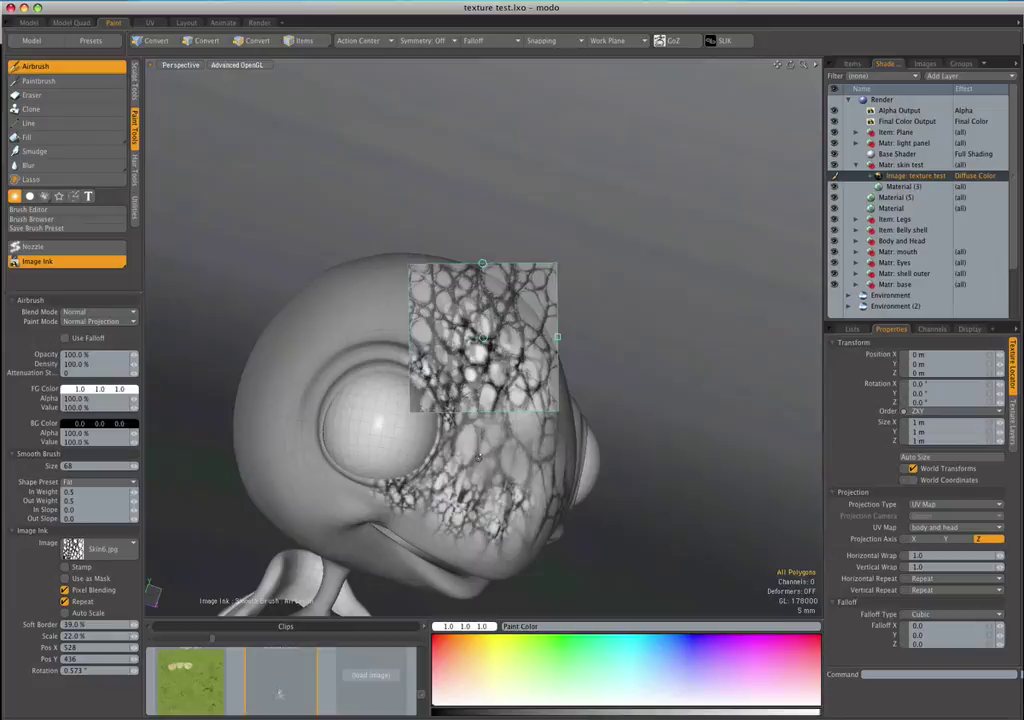
- Move the image ink clear of the head to X 795, Y 430 and airbrush the face's far half with brush size 77
drag(483, 338, 654, 333)
alt+drag(461, 494, 398, 458)
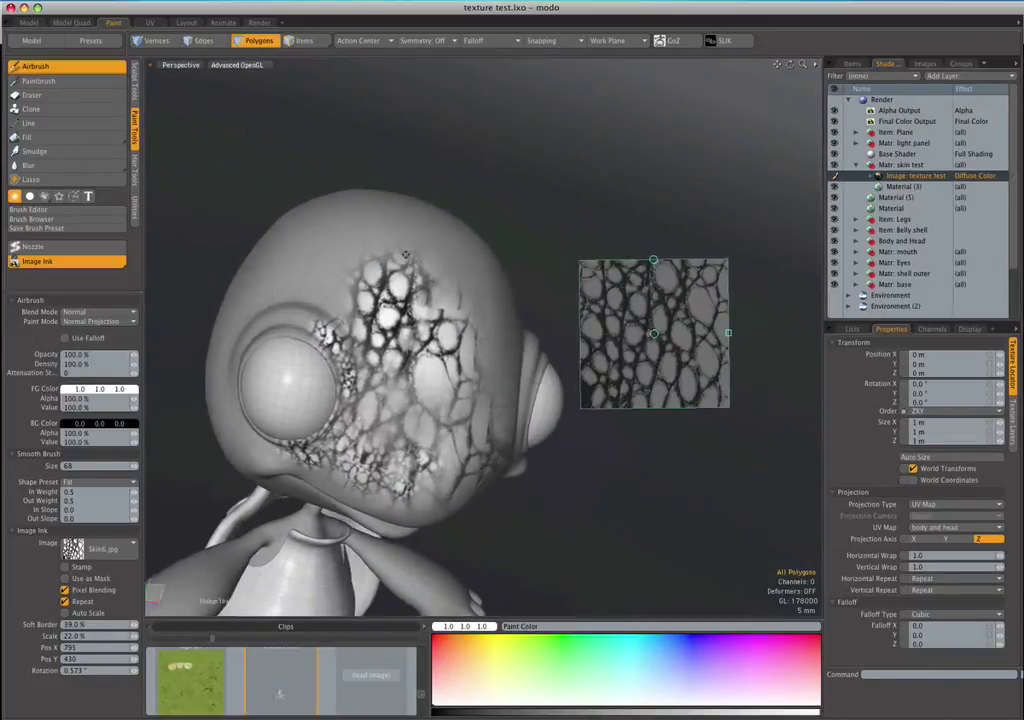
mouse_move(482, 440)
alt+mouse_down()
mouse_move(449, 472)
mouse_move(430, 418)
alt+mouse_up()
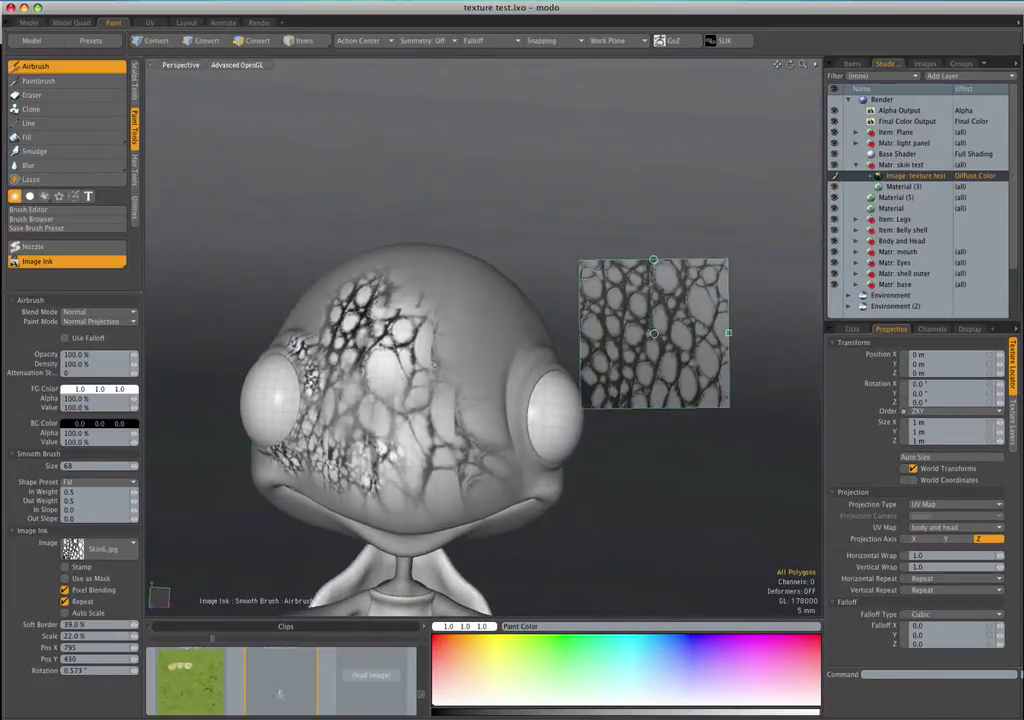
right_drag(428, 417, 437, 417)
alt+drag(437, 417, 428, 400)
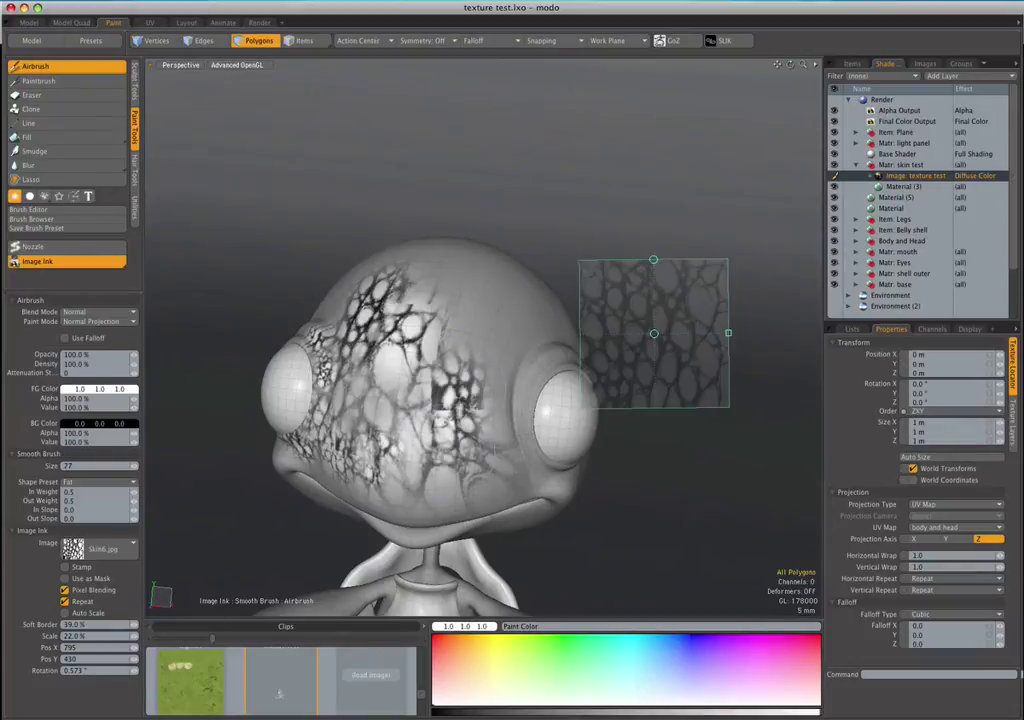
mouse_move(490, 446)
alt+mouse_down()
mouse_move(448, 425)
mouse_move(458, 386)
mouse_move(508, 407)
alt+mouse_up()
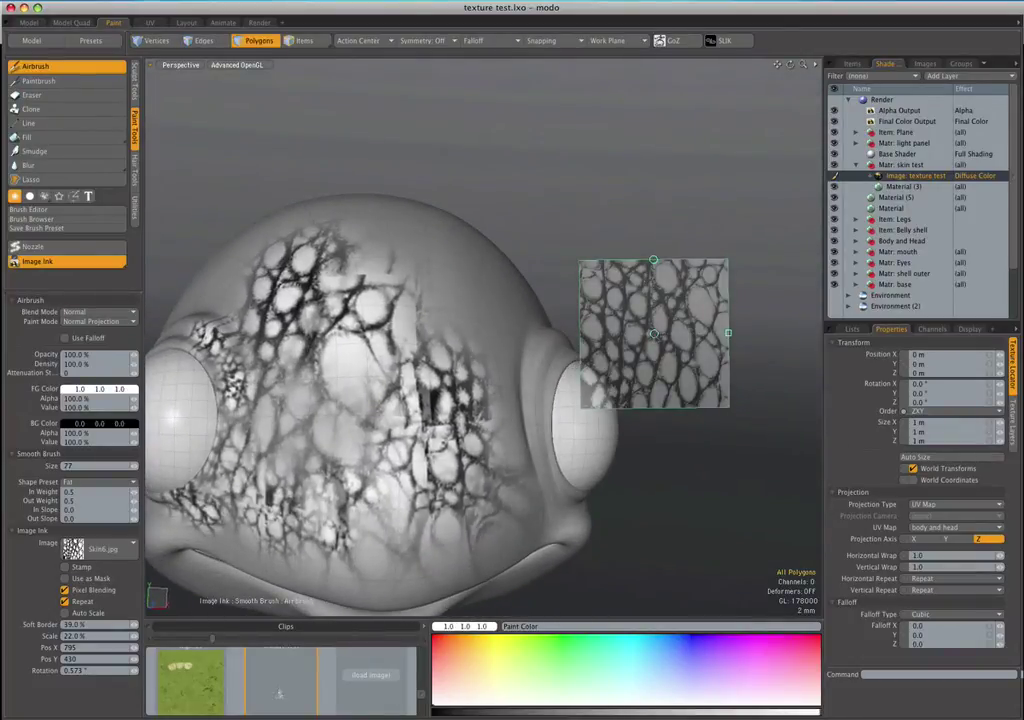
- Reposition the image ink near the top of the head, at about X 540, Y 224
mouse_move(654, 333)
mouse_down()
mouse_move(495, 382)
mouse_move(446, 323)
mouse_move(490, 202)
mouse_up()
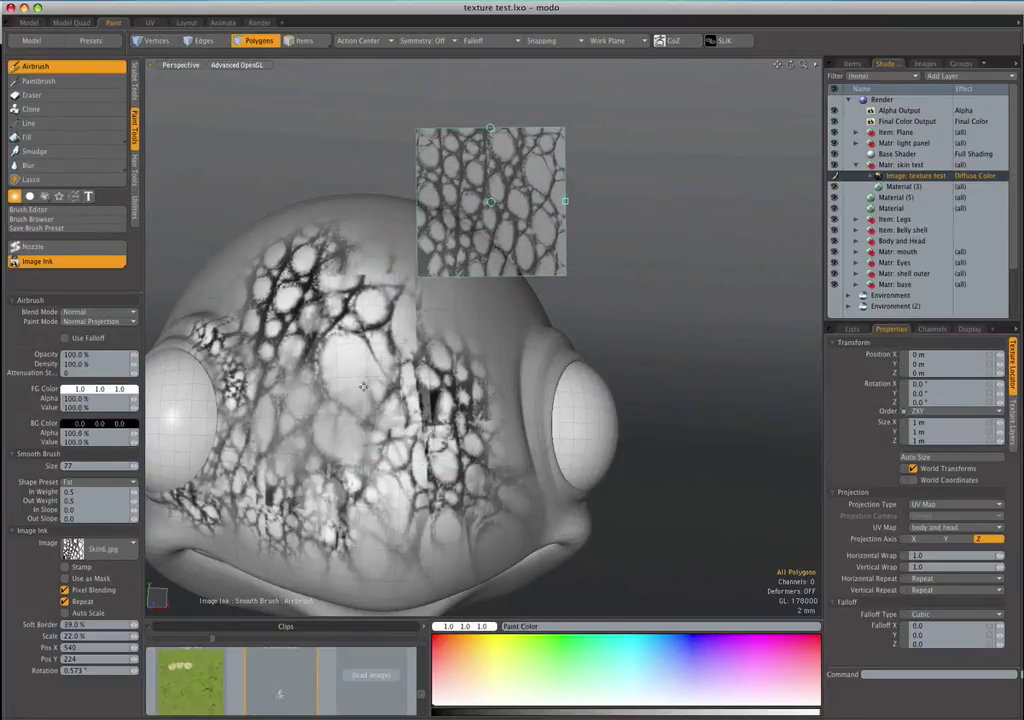
alt+drag(497, 390, 440, 384)
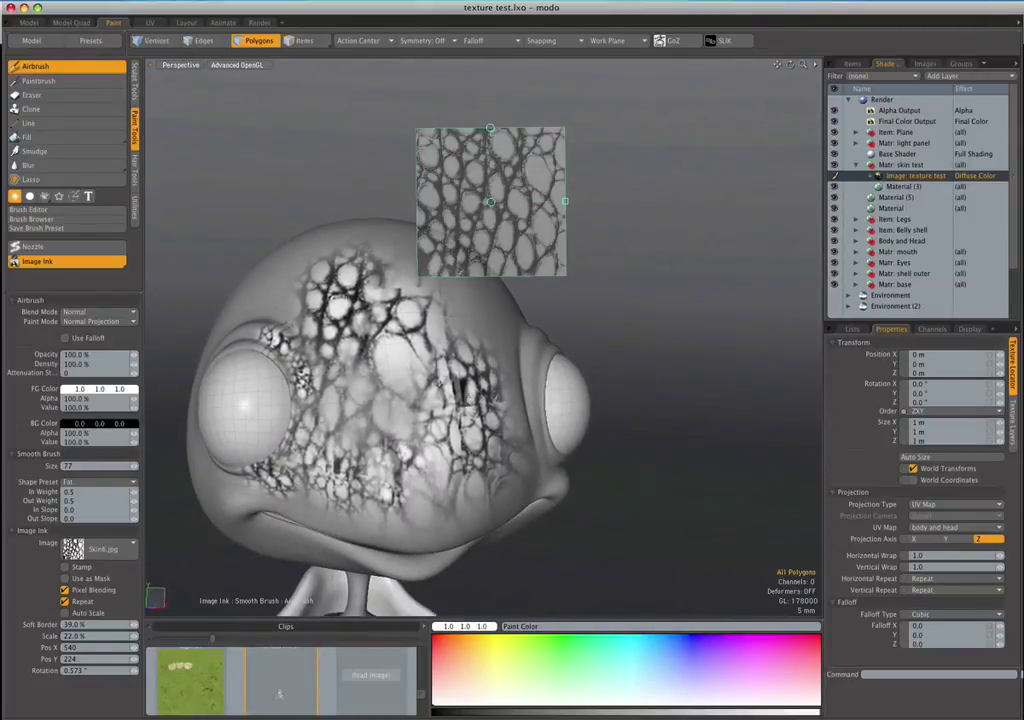
drag(491, 205, 518, 210)
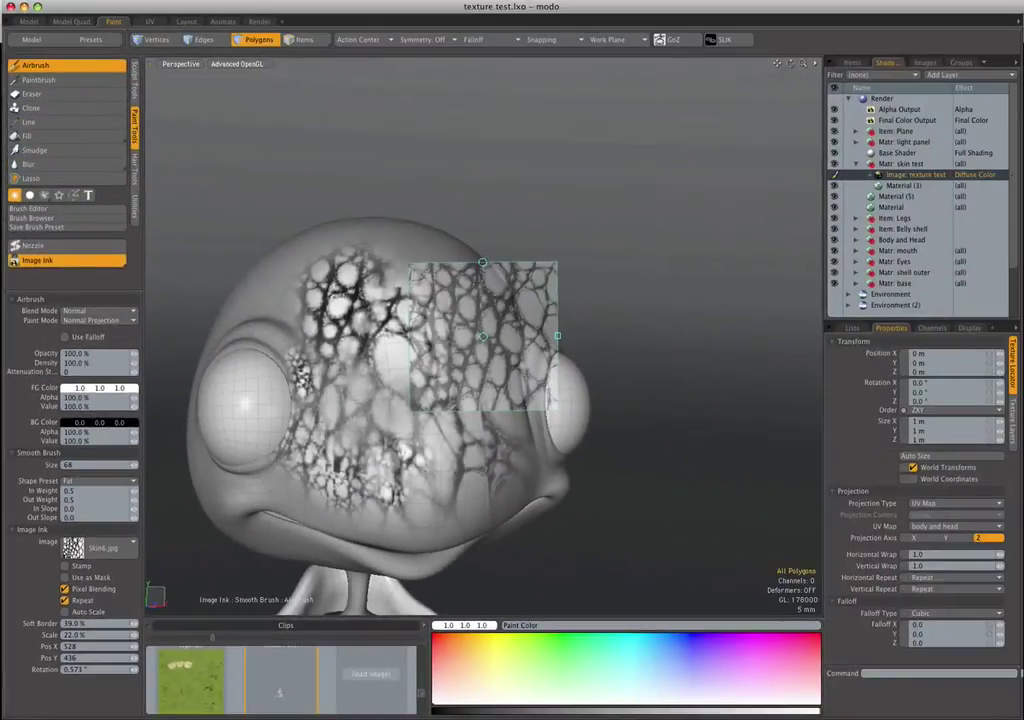
- Undo all the airbrushed skin texture and the brush and ink changes, back to the bare head
key(super+z)
key(super+z)
key(super+z)
key(super+z)
key(super+z)
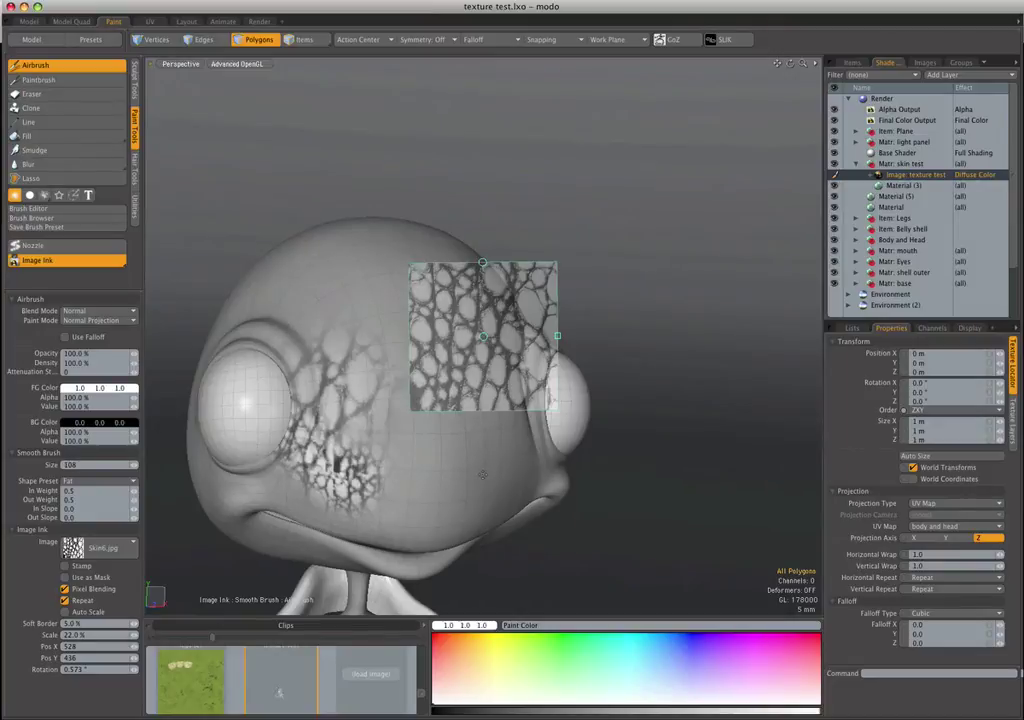
key(super+z)
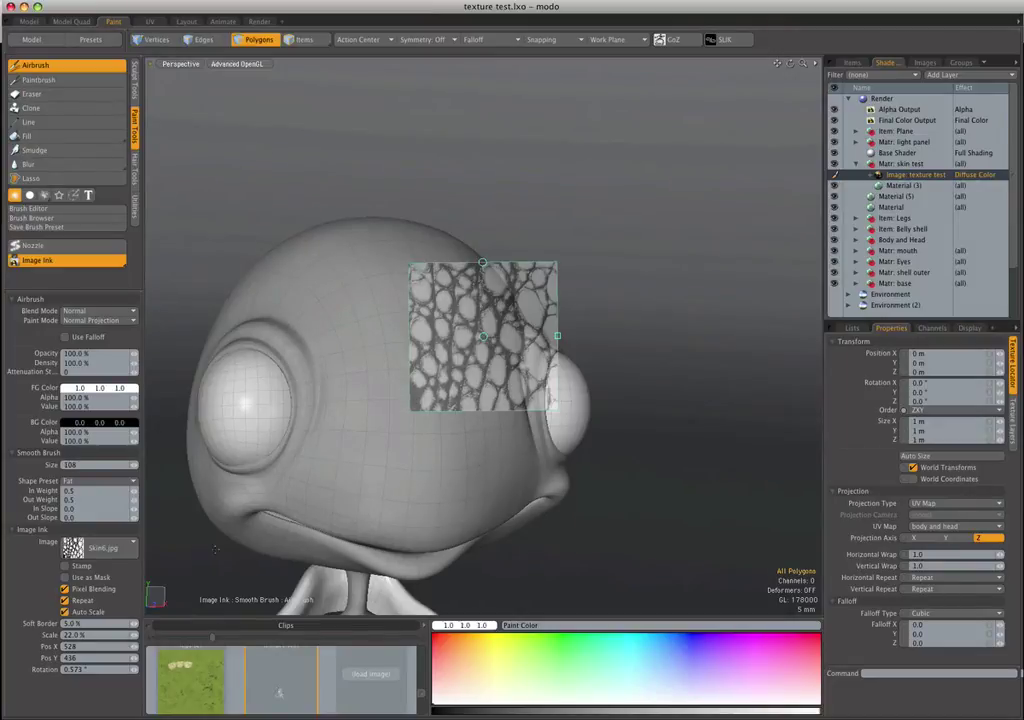
- Turn on Auto Scale with a 34% soft border and airbrush the skin texture beside the near eye at brush size 105
alt+shift+drag(453, 428, 465, 416)
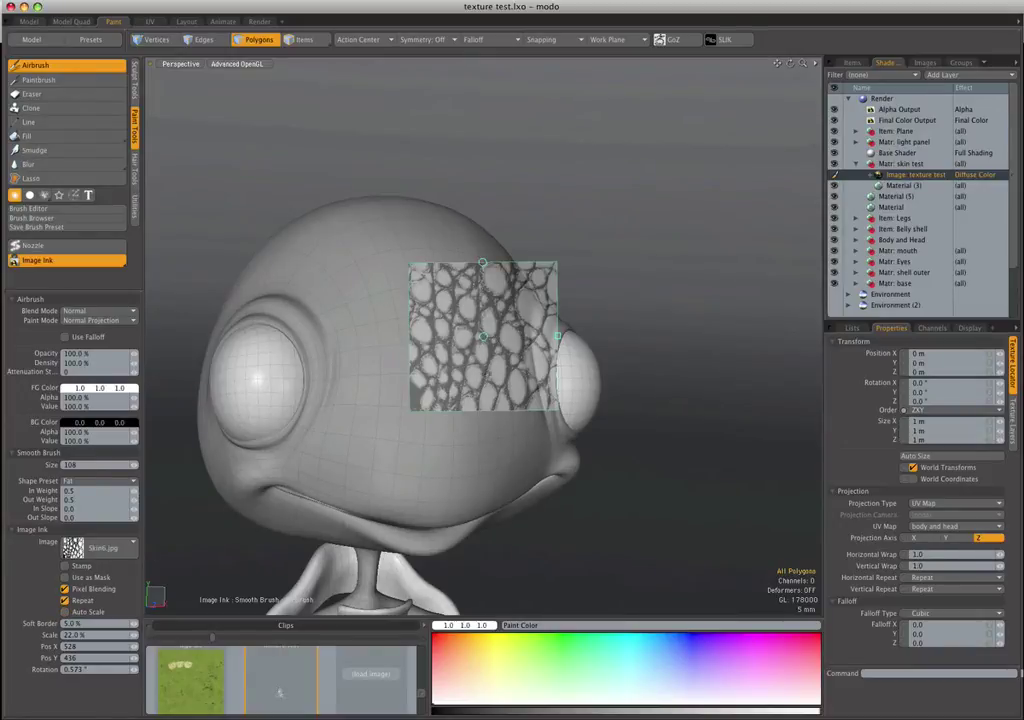
alt+drag(470, 416, 474, 381)
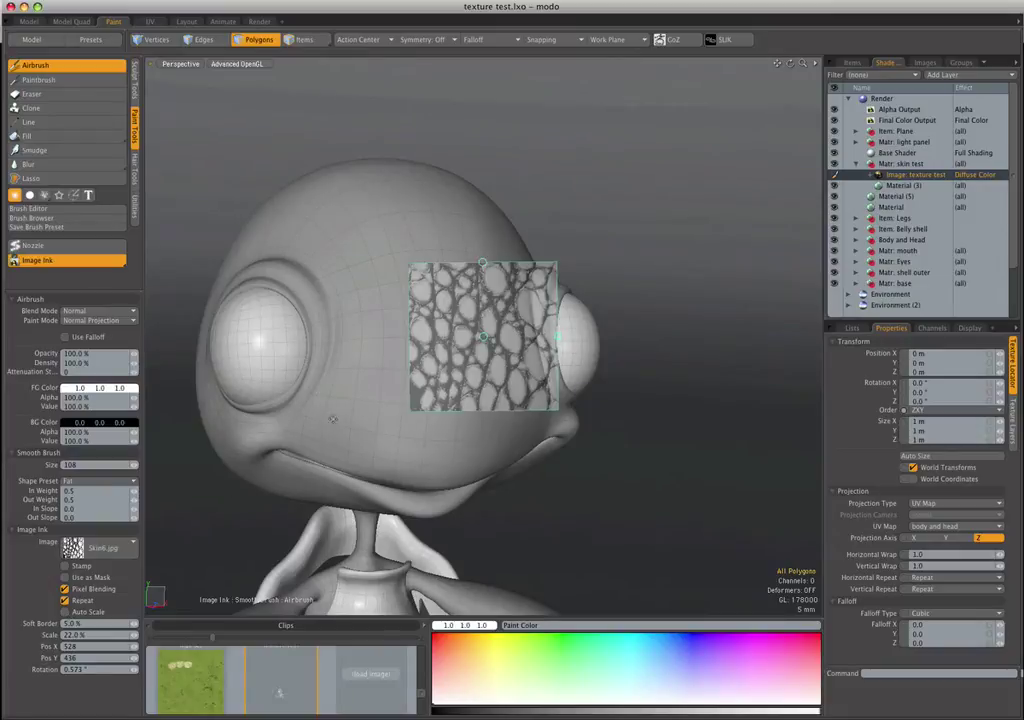
right_drag(371, 366, 368, 367)
mouse_move(381, 335)
mouse_down()
mouse_move(371, 379)
mouse_move(368, 305)
mouse_up()
mouse_move(430, 422)
ctrl+alt+mouse_down()
mouse_move(487, 448)
mouse_move(452, 456)
mouse_move(353, 438)
mouse_move(320, 392)
ctrl+alt+mouse_up()
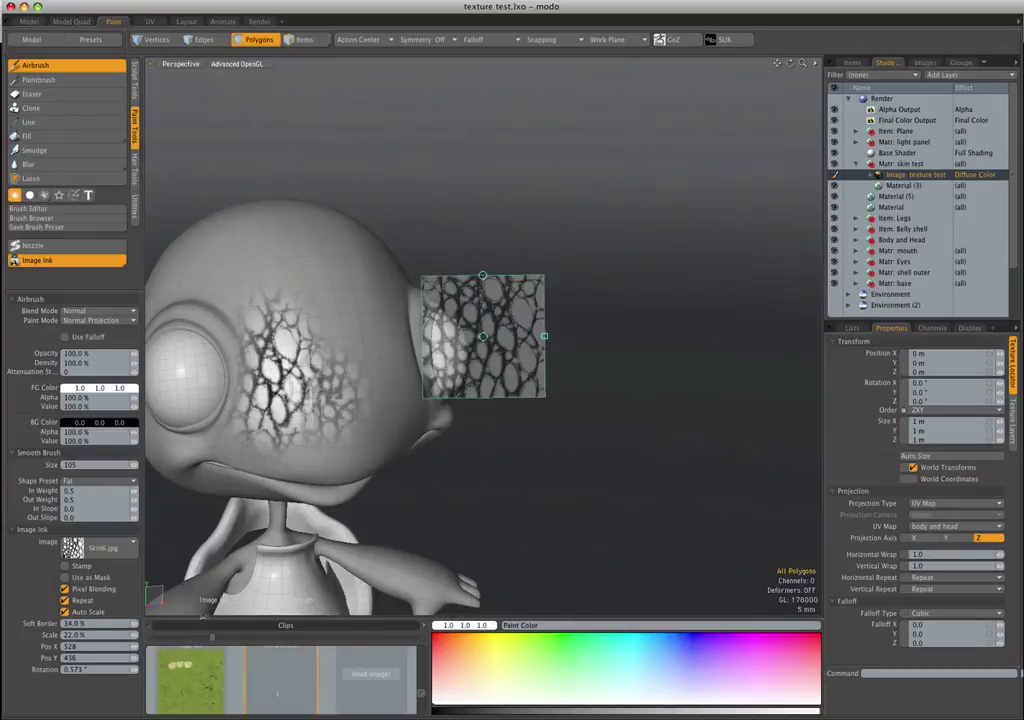
- Continue airbrushing the scales across the middle of the face, shifting the image ink away from the painted area
mouse_move(324, 454)
alt+mouse_down()
mouse_move(334, 481)
mouse_move(362, 480)
alt+mouse_up()
ctrl+alt+drag(362, 480, 400, 478)
mouse_move(332, 308)
mouse_down()
mouse_move(329, 297)
mouse_move(368, 362)
mouse_move(325, 374)
mouse_move(366, 377)
mouse_up()
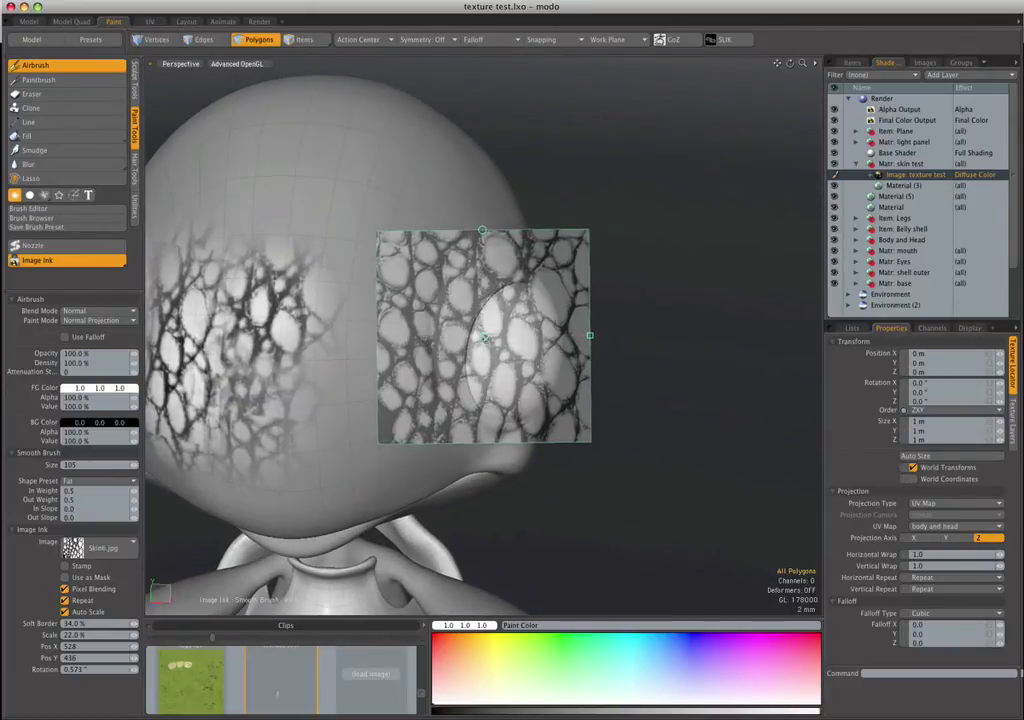
drag(485, 338, 569, 331)
alt+drag(425, 439, 443, 436)
drag(363, 357, 377, 356)
mouse_move(380, 368)
mouse_down()
mouse_move(445, 372)
mouse_move(405, 376)
mouse_up()
- Move the image ink to X 895, Y 400 and airbrush scales up to the rim of the far eye
drag(568, 332, 717, 313)
alt+drag(420, 390, 283, 402)
drag(350, 357, 342, 383)
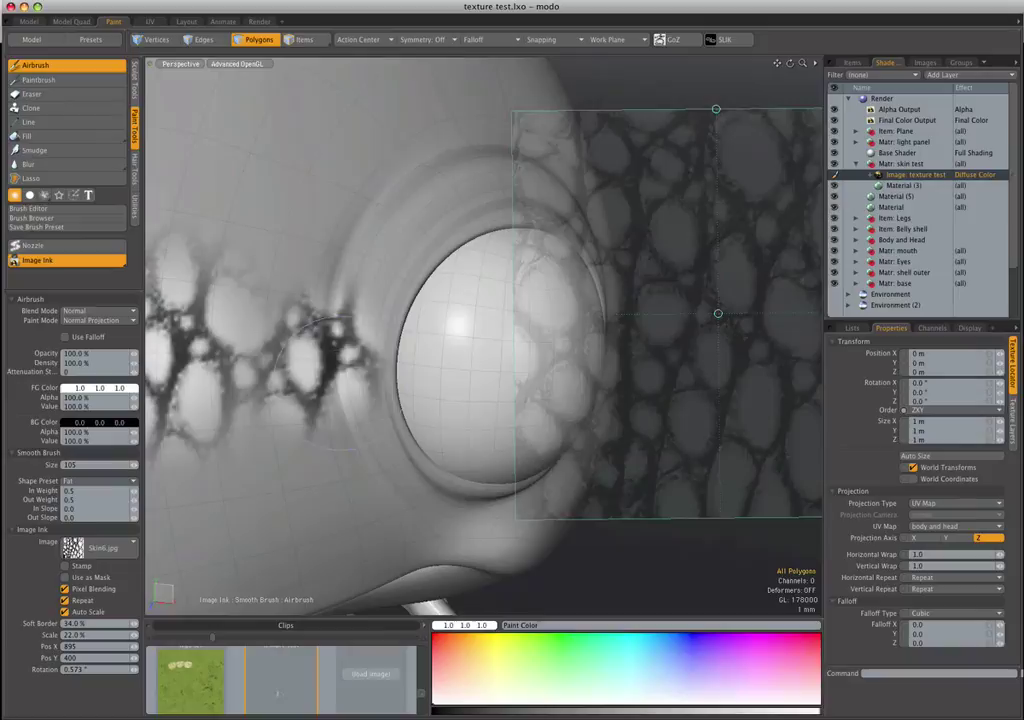
ctrl+alt+drag(407, 455, 346, 467)
ctrl+alt+drag(415, 431, 380, 432)
- Airbrush more skin texture over the brow and down the middle of the face between the eyes
mouse_move(440, 385)
alt+mouse_down()
mouse_move(503, 361)
mouse_move(545, 372)
mouse_move(489, 407)
mouse_move(548, 370)
mouse_move(462, 378)
mouse_move(425, 430)
alt+mouse_up()
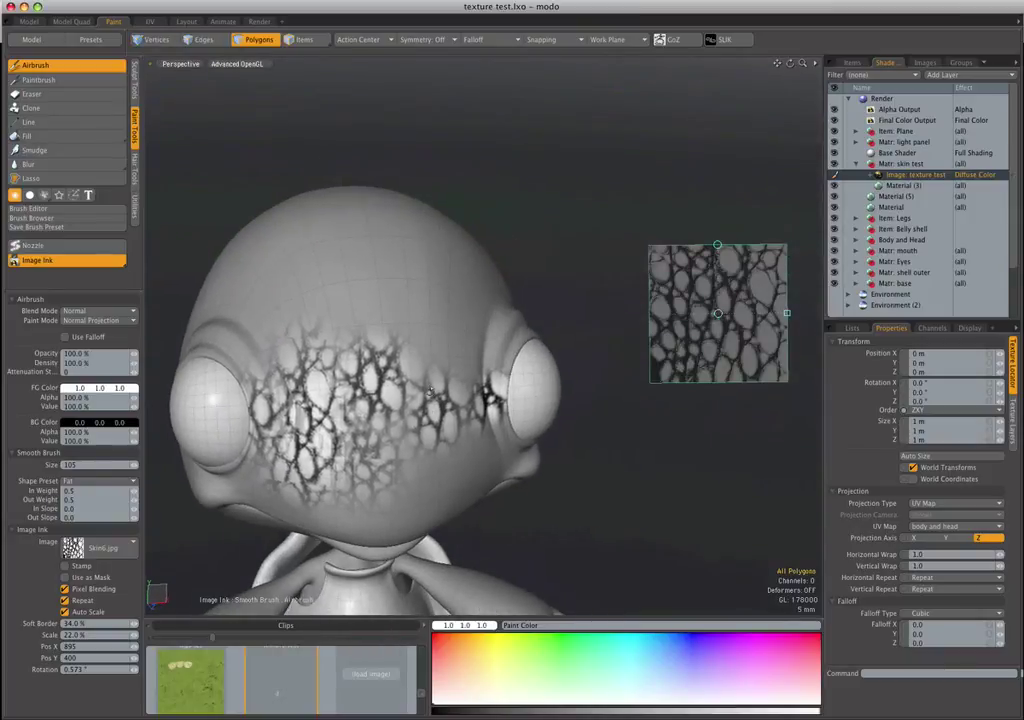
alt+drag(421, 475, 432, 434)
mouse_move(513, 386)
alt+mouse_down()
mouse_move(456, 372)
mouse_move(517, 348)
mouse_move(511, 330)
alt+mouse_up()
mouse_move(511, 330)
alt+mouse_down()
mouse_move(520, 350)
mouse_move(445, 340)
alt+mouse_up()
alt+drag(445, 340, 474, 320)
mouse_move(464, 388)
mouse_down()
mouse_move(420, 376)
mouse_move(432, 366)
mouse_up()
alt+drag(445, 355, 545, 341)
mouse_move(494, 325)
mouse_down()
mouse_move(486, 358)
mouse_move(462, 345)
mouse_up()
mouse_move(462, 345)
mouse_down()
mouse_move(466, 392)
mouse_move(456, 394)
mouse_move(495, 441)
mouse_up()
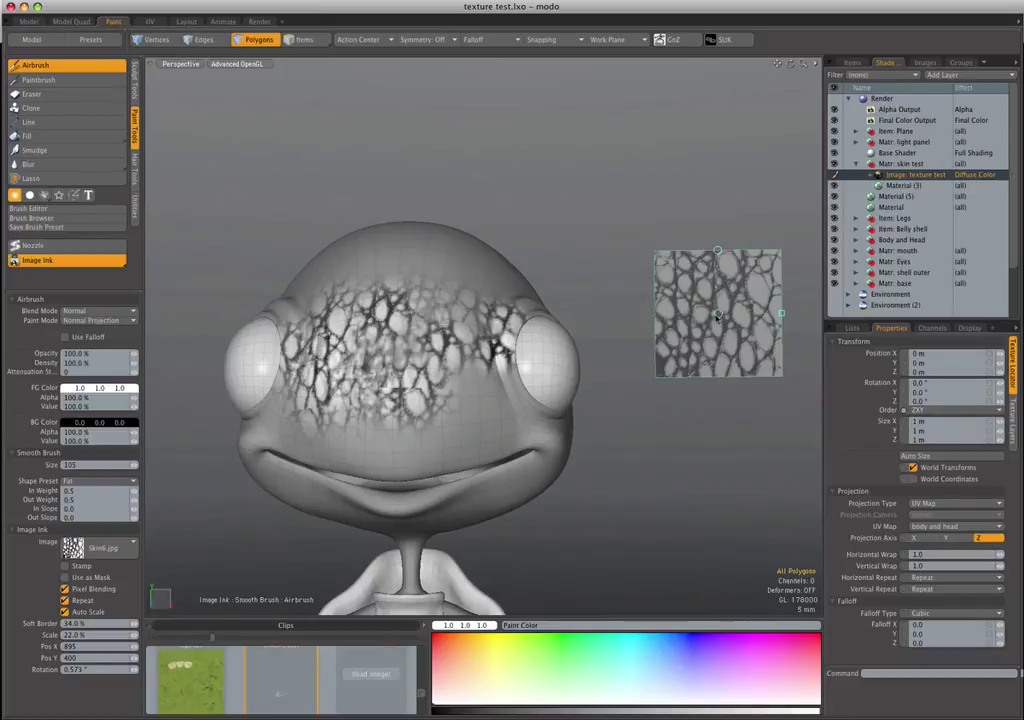
- Reposition the image ink over the far eye, at X 735, Y 439
drag(717, 316, 557, 349)
ctrl+alt+drag(392, 462, 454, 470)
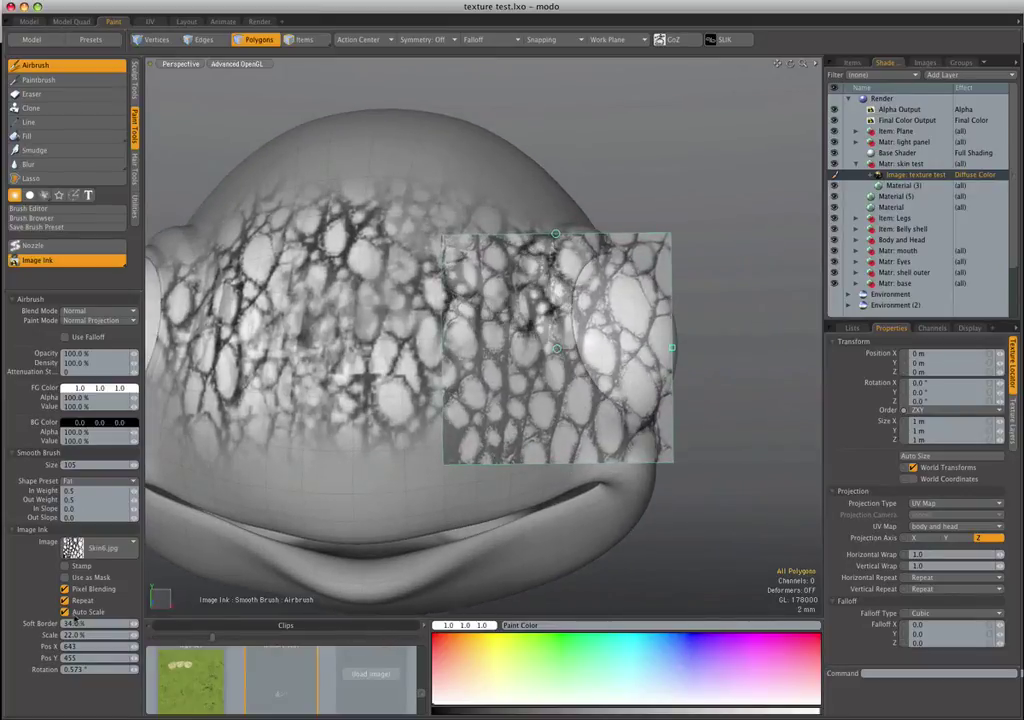
scroll(496, 511, down, 3)
drag(557, 349, 615, 338)
scroll(433, 465, up, 2)
alt+drag(433, 465, 408, 390)
alt+drag(408, 390, 387, 442)
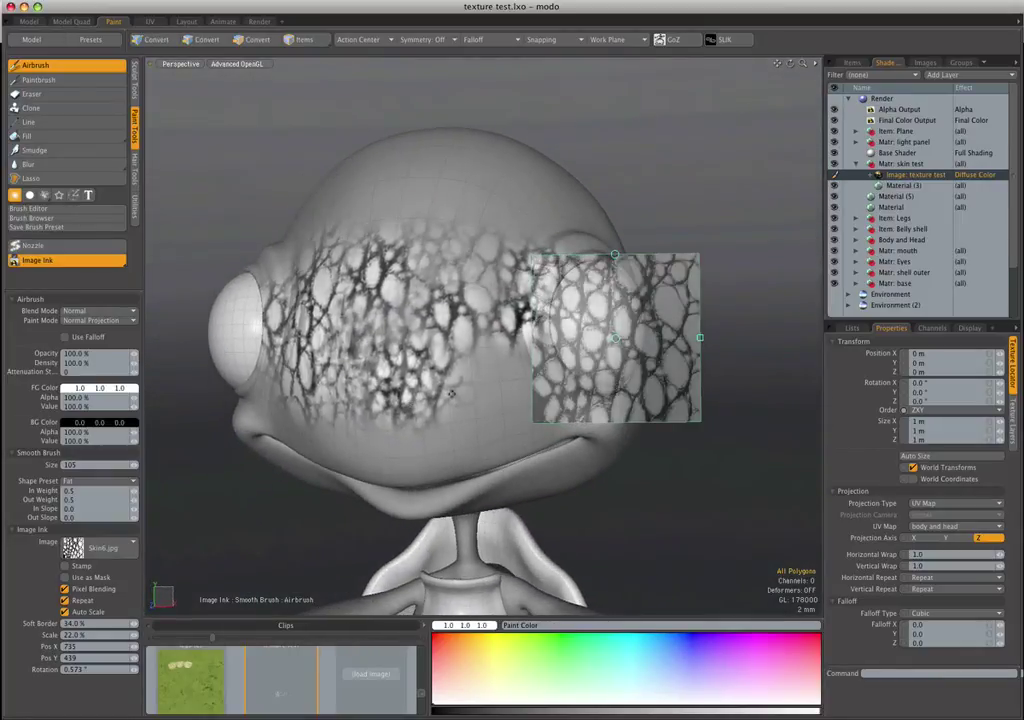